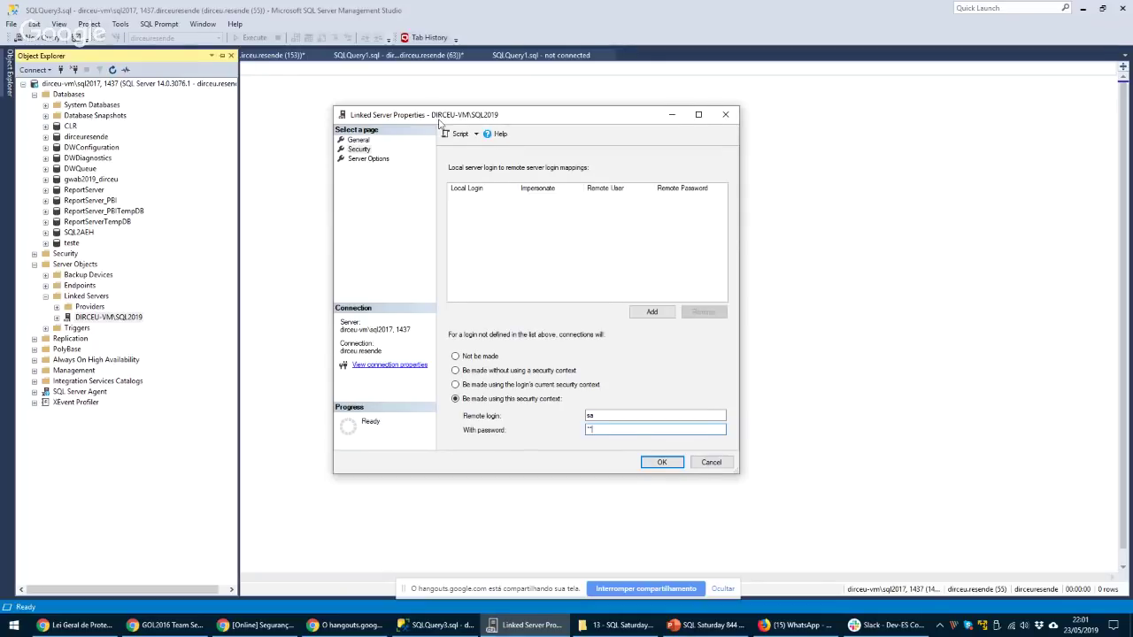
Re-enter the two-character password for the fixed remote login sa
left_click_drag(433, 115, 400, 99)
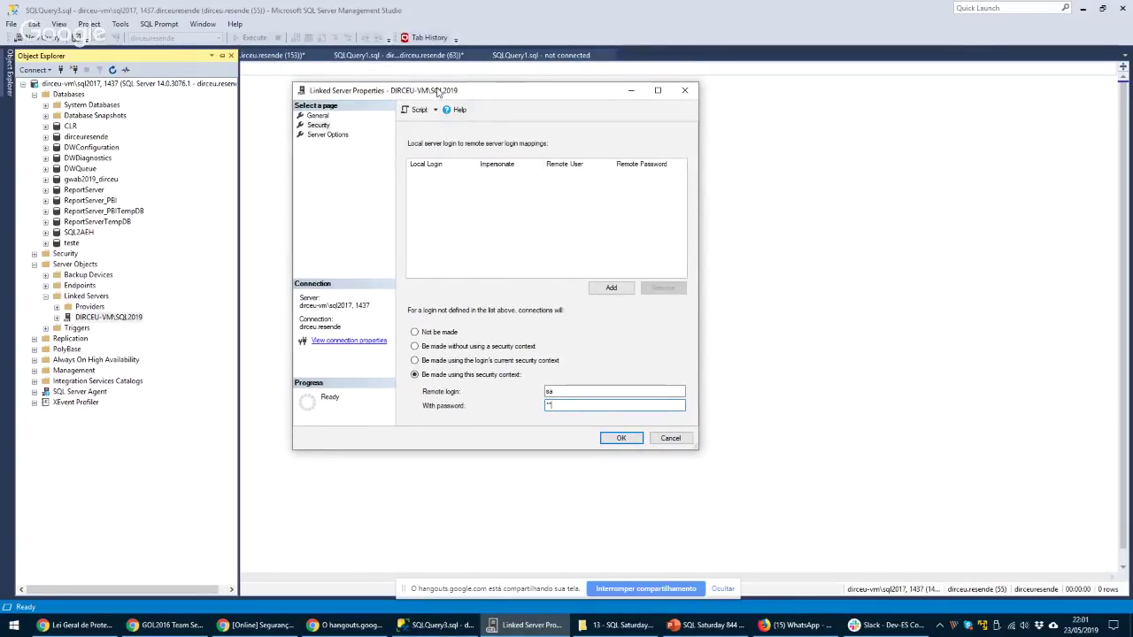
left_click_drag(438, 91, 443, 108)
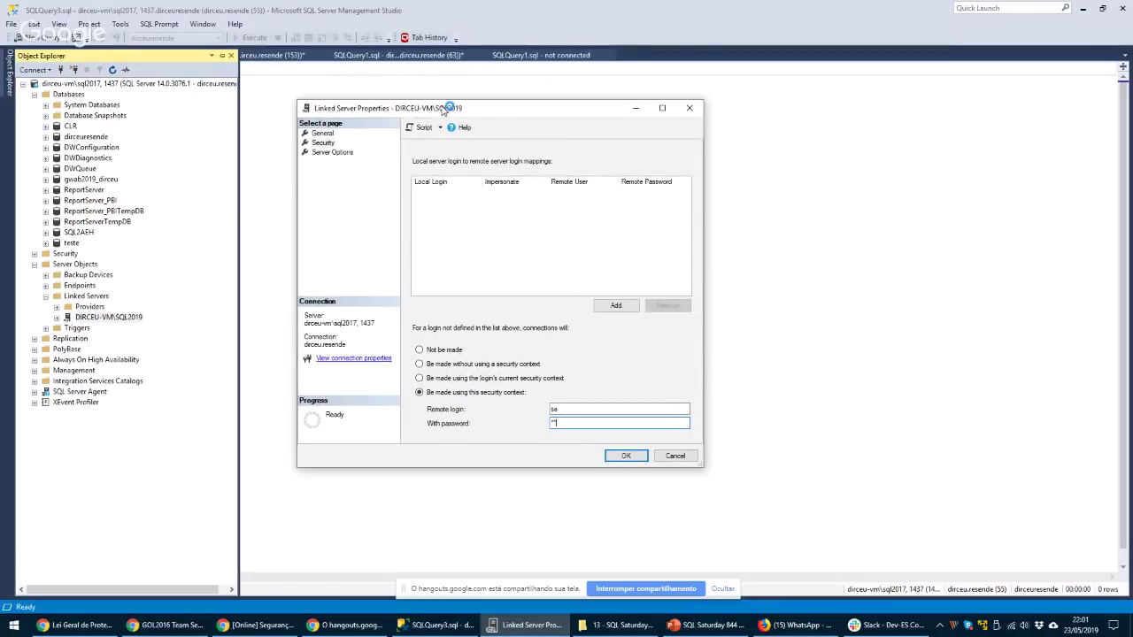
double_click(564, 409)
key("Tab")
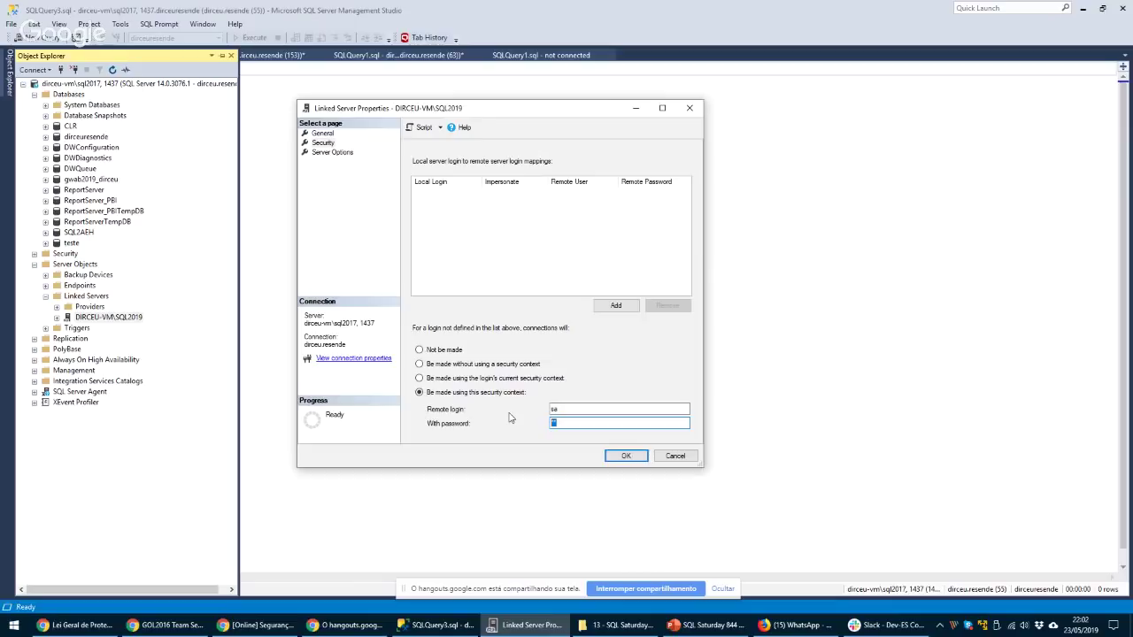
type("sa")
key("shift+Tab")
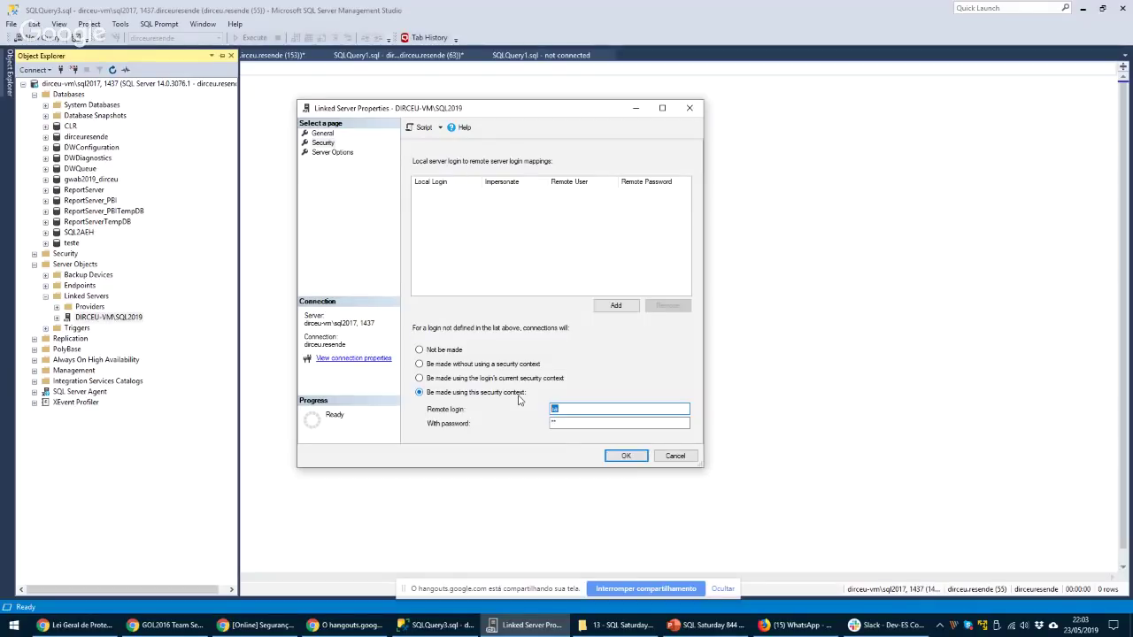
Set logins not in the mapping list to use their own current security context
left_click(449, 380)
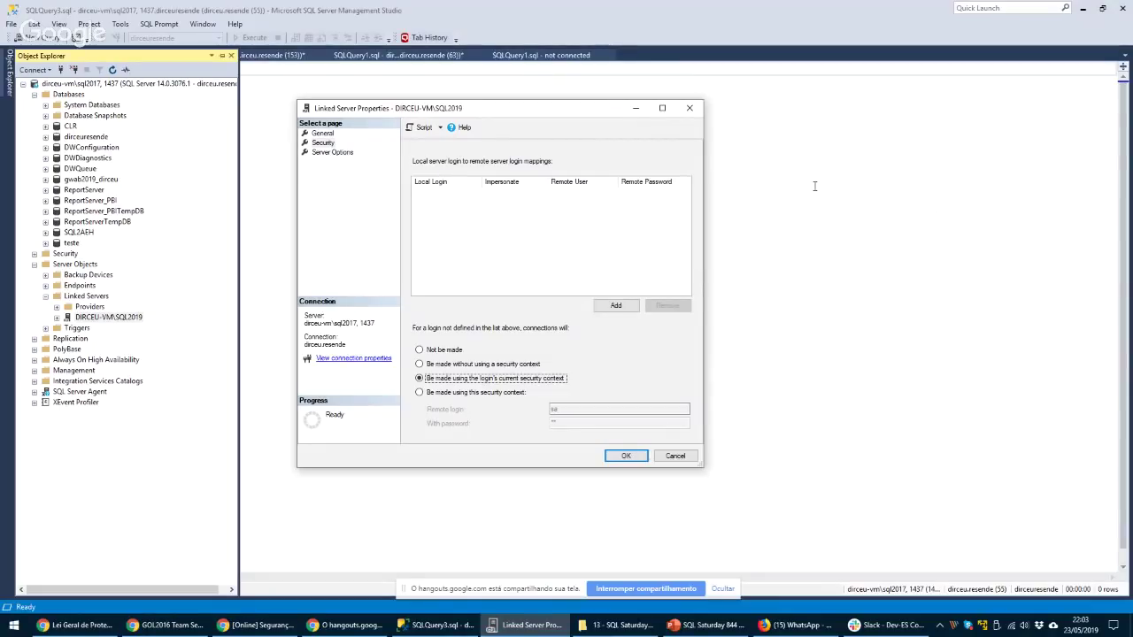
left_click_drag(462, 110, 474, 114)
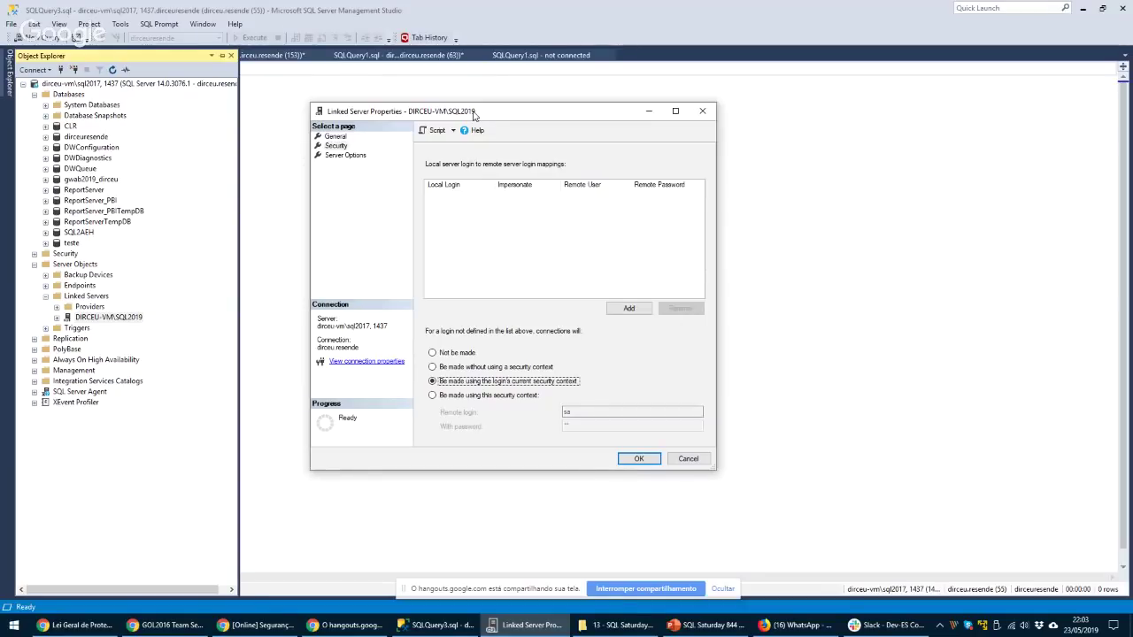
left_click_drag(475, 115, 456, 121)
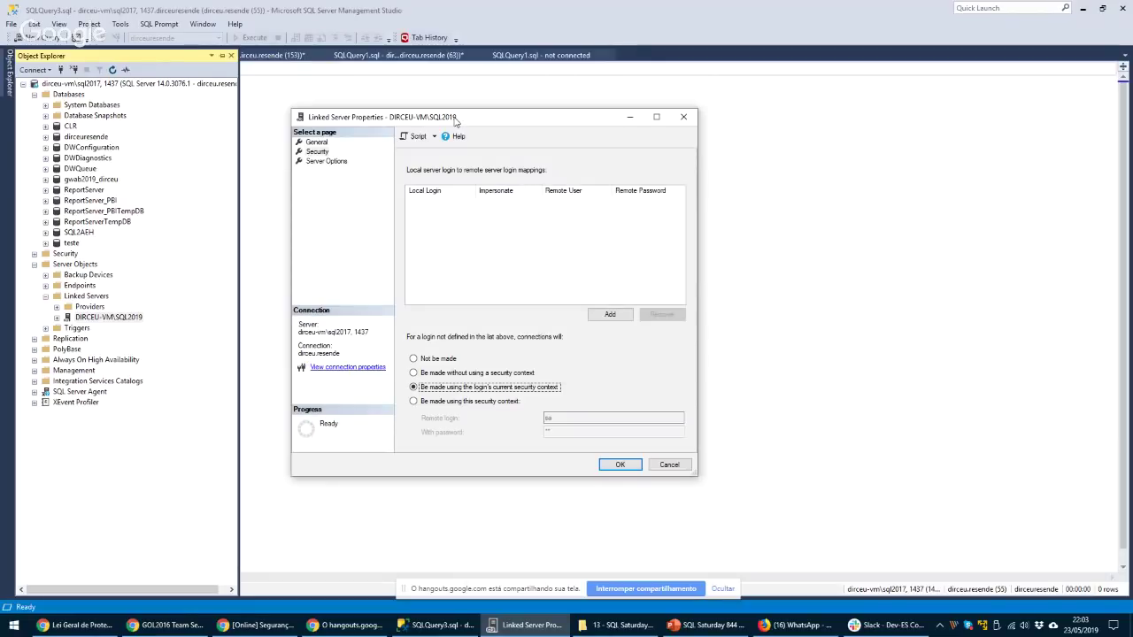
left_click_drag(456, 121, 443, 117)
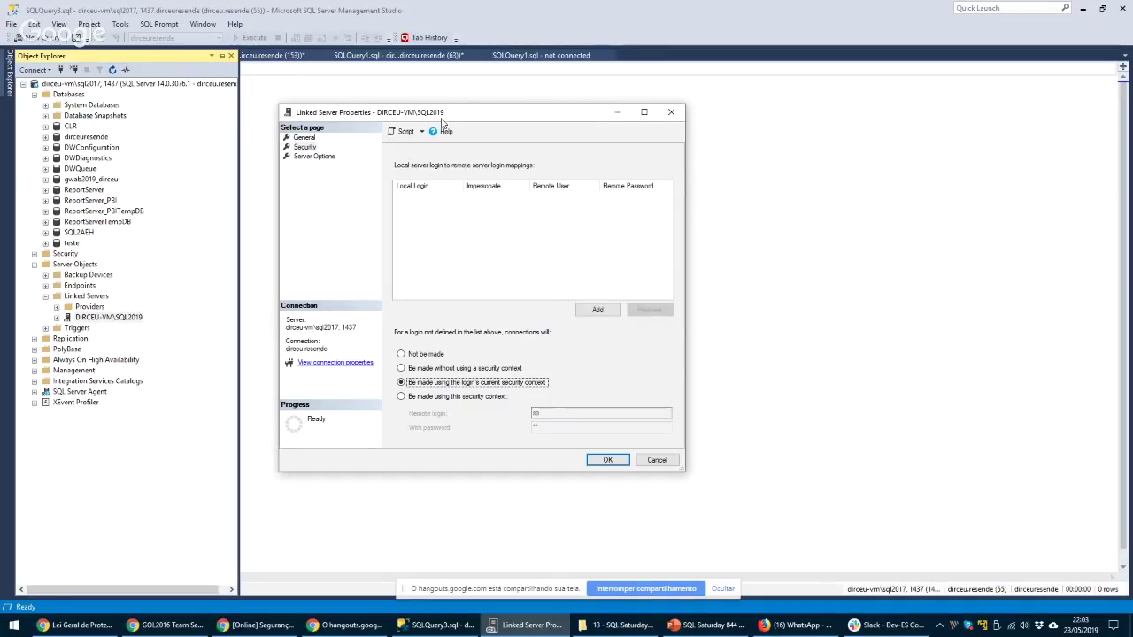
left_click(427, 399)
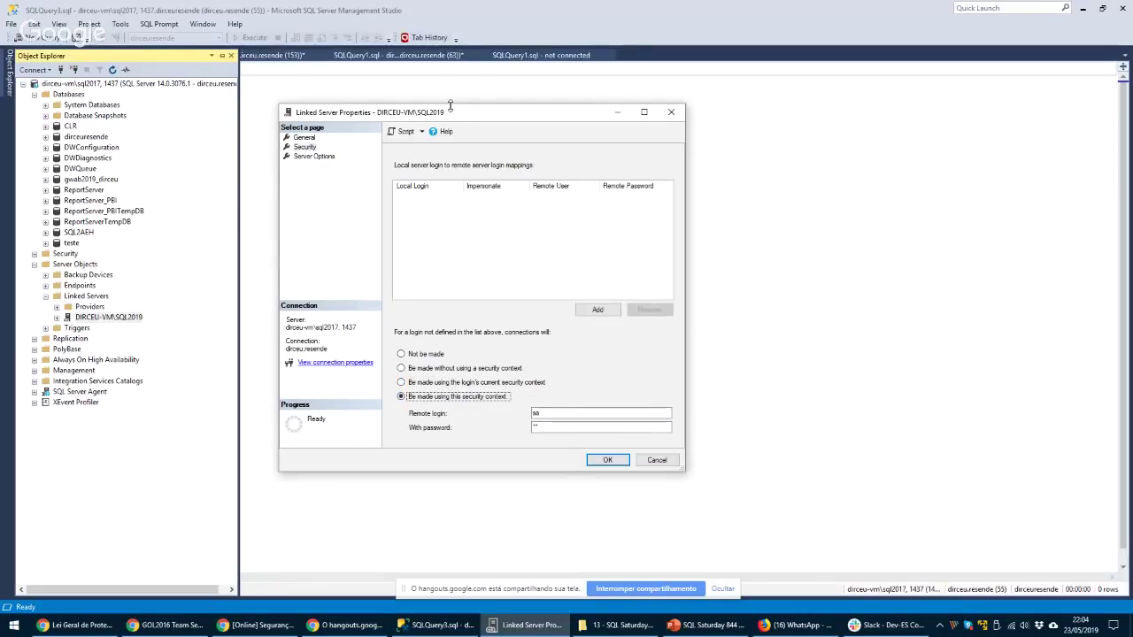
left_click_drag(444, 111, 453, 110)
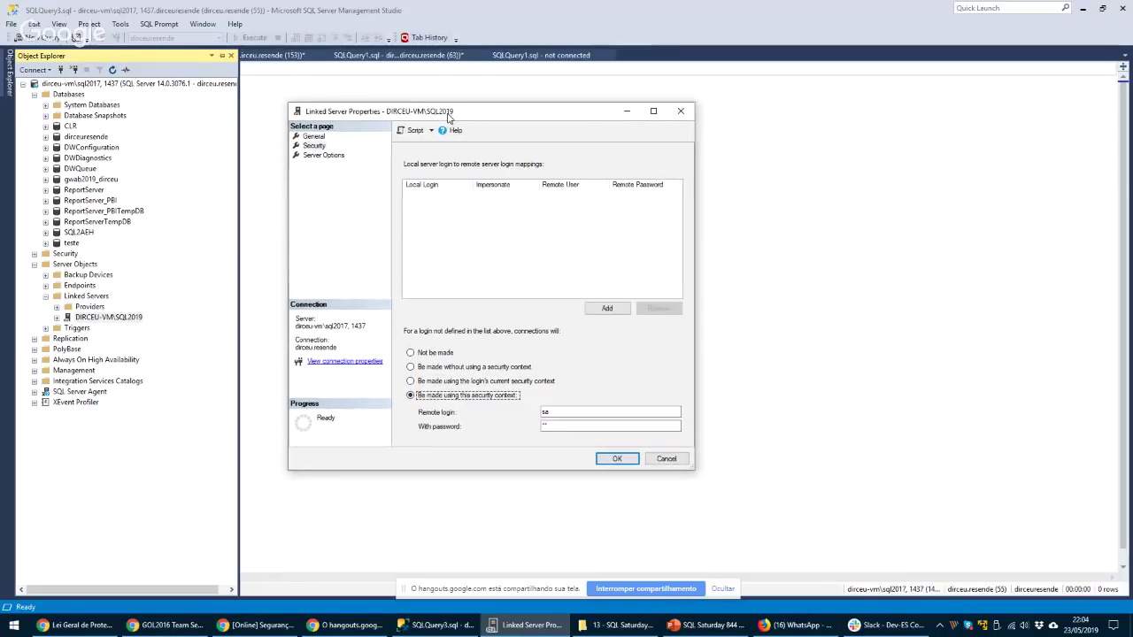
left_click(440, 382)
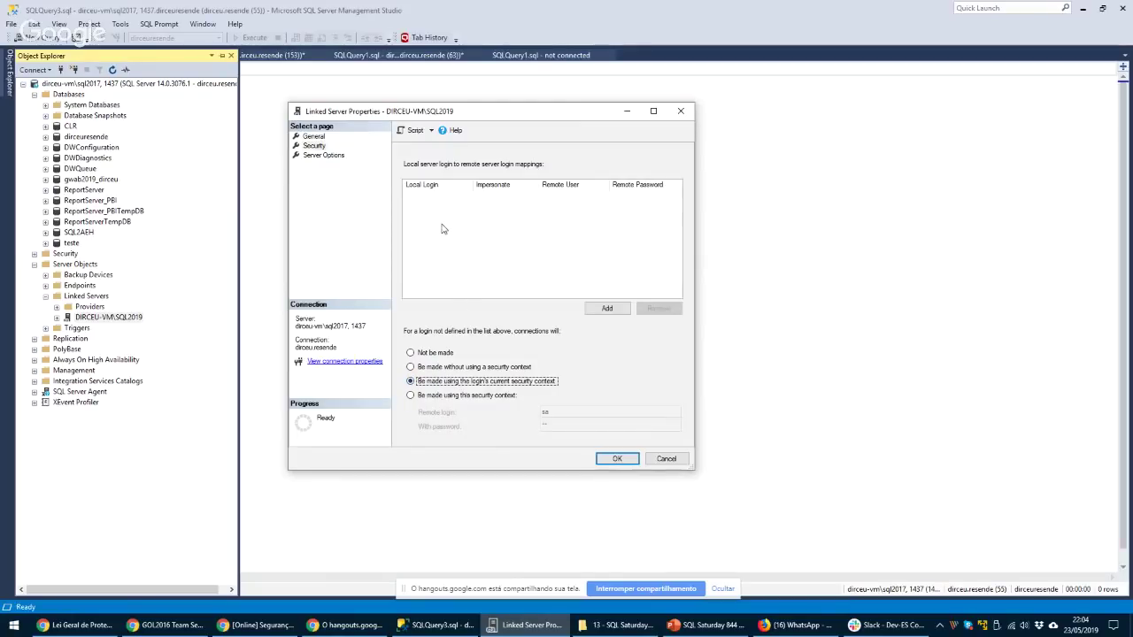
Add a login mapping from local app_user to remote user oracle_user with its remote password
left_click(606, 307)
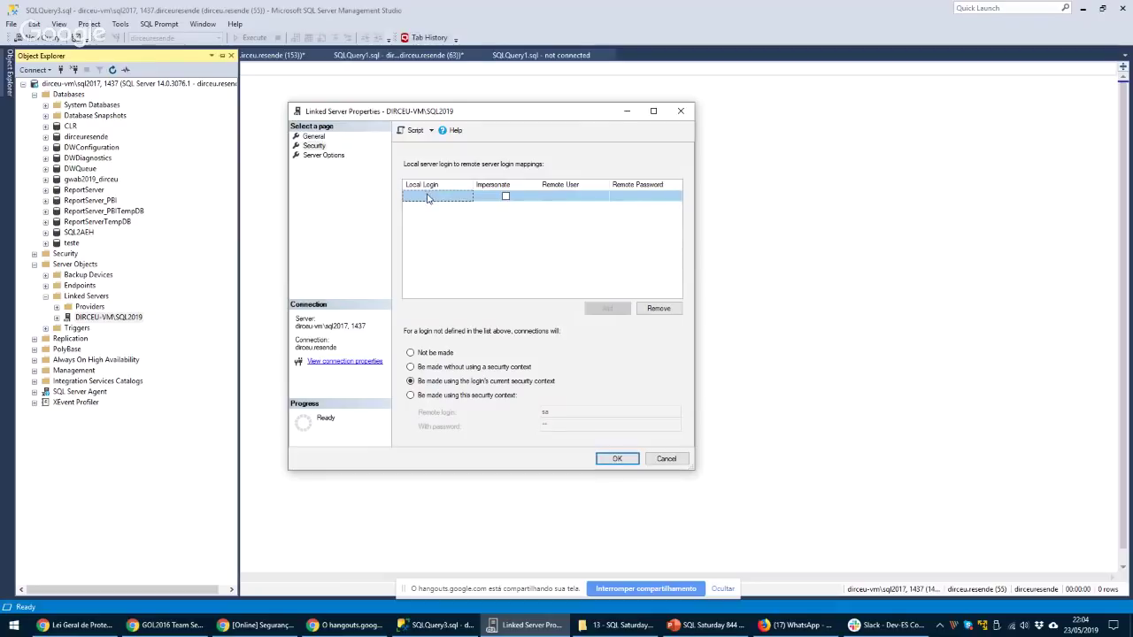
left_click(426, 196)
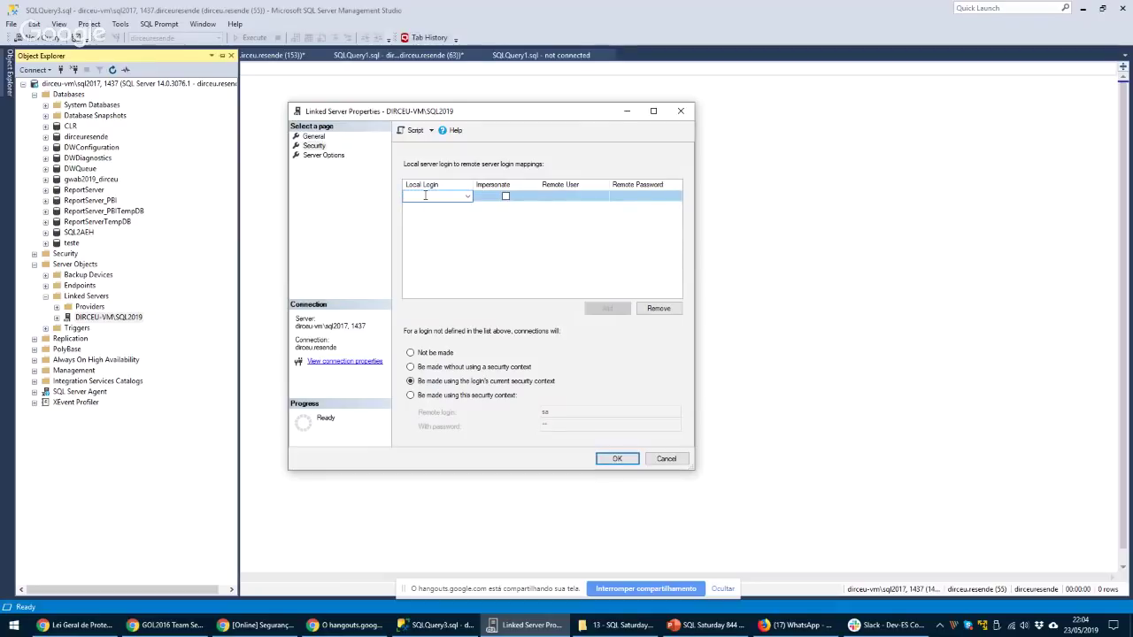
type("app_user")
left_click(562, 197)
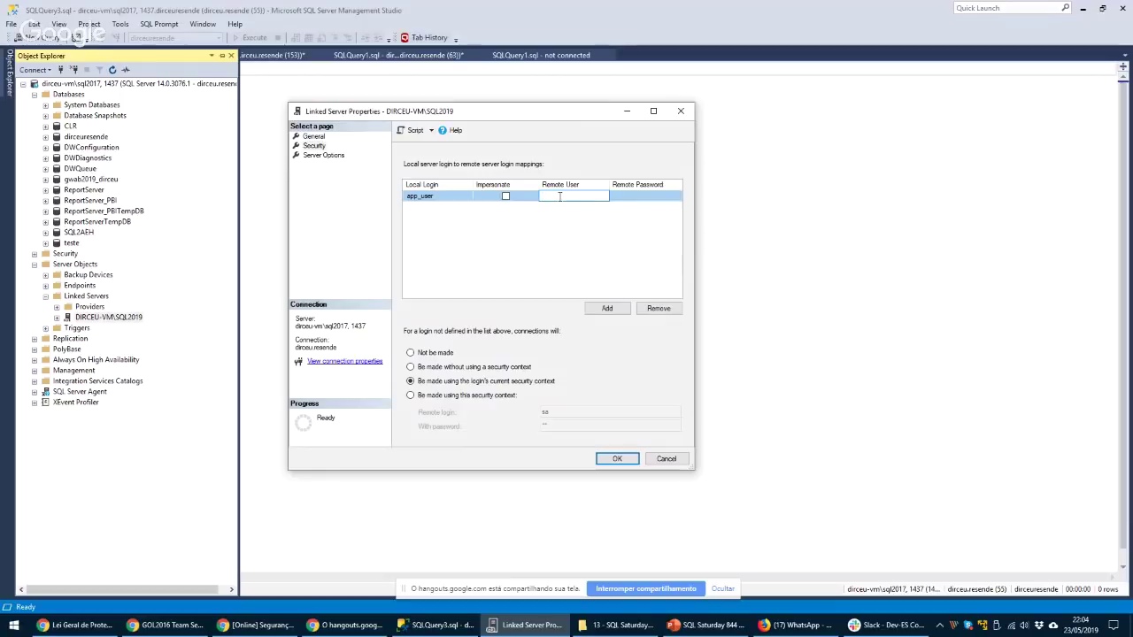
type("or")
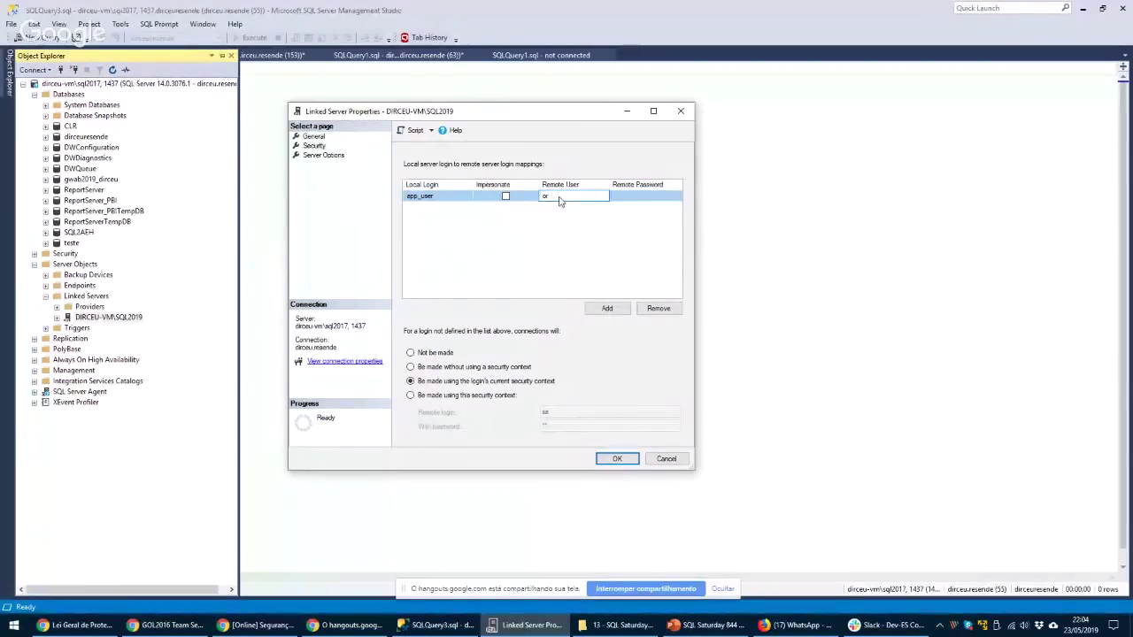
type("acle_user")
key("Tab")
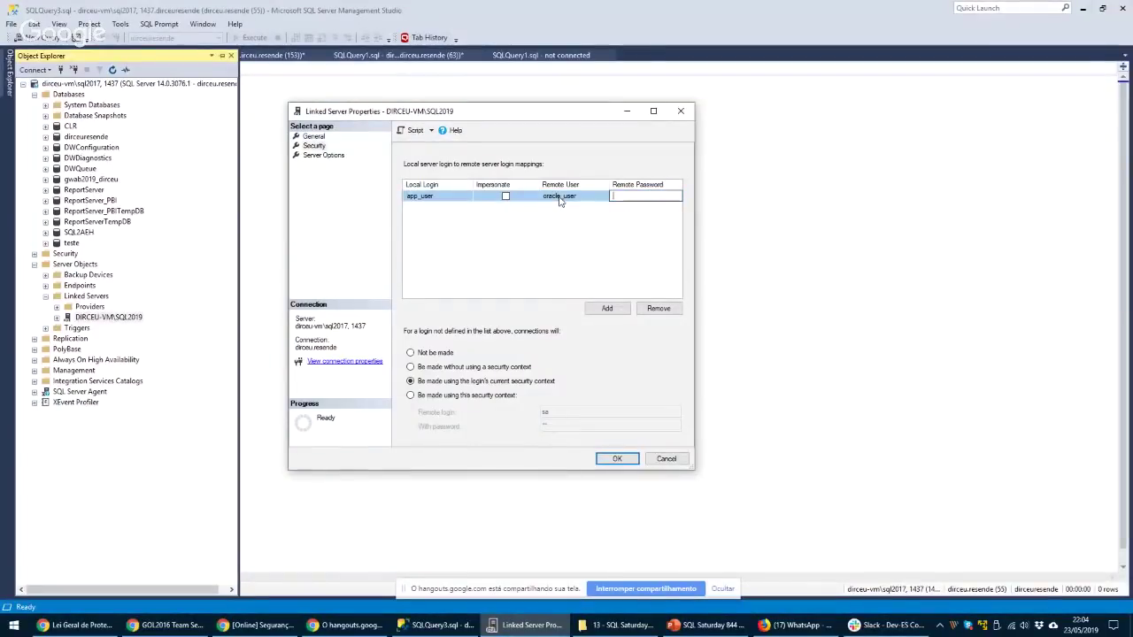
type("oracle")
left_click_drag(452, 113, 436, 104)
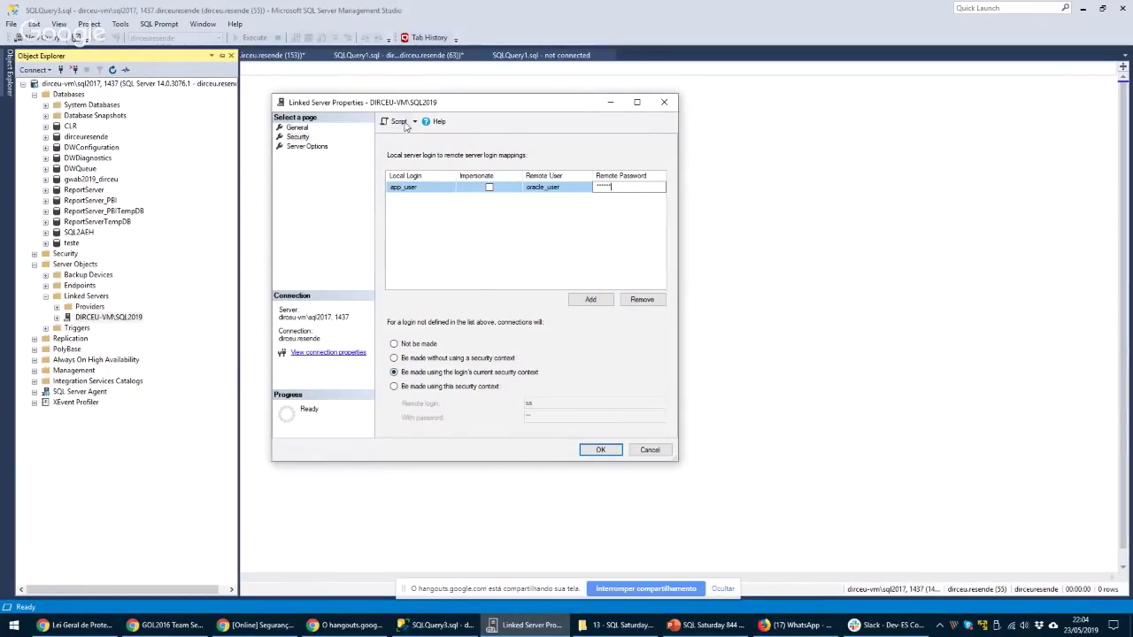
left_click_drag(405, 104, 416, 104)
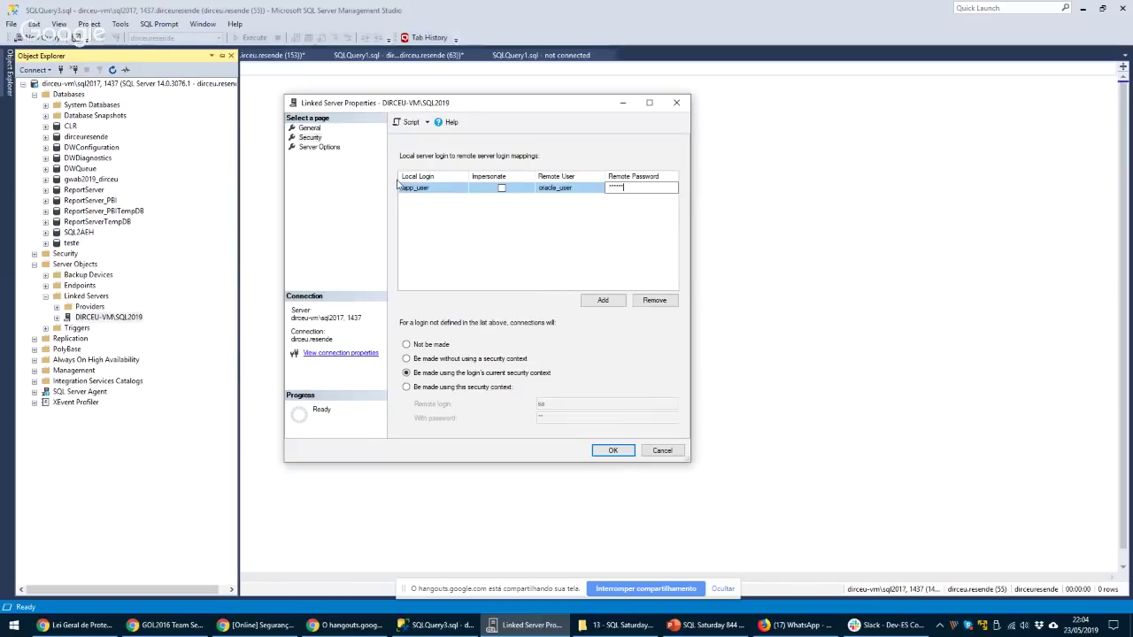
left_click_drag(427, 106, 413, 103)
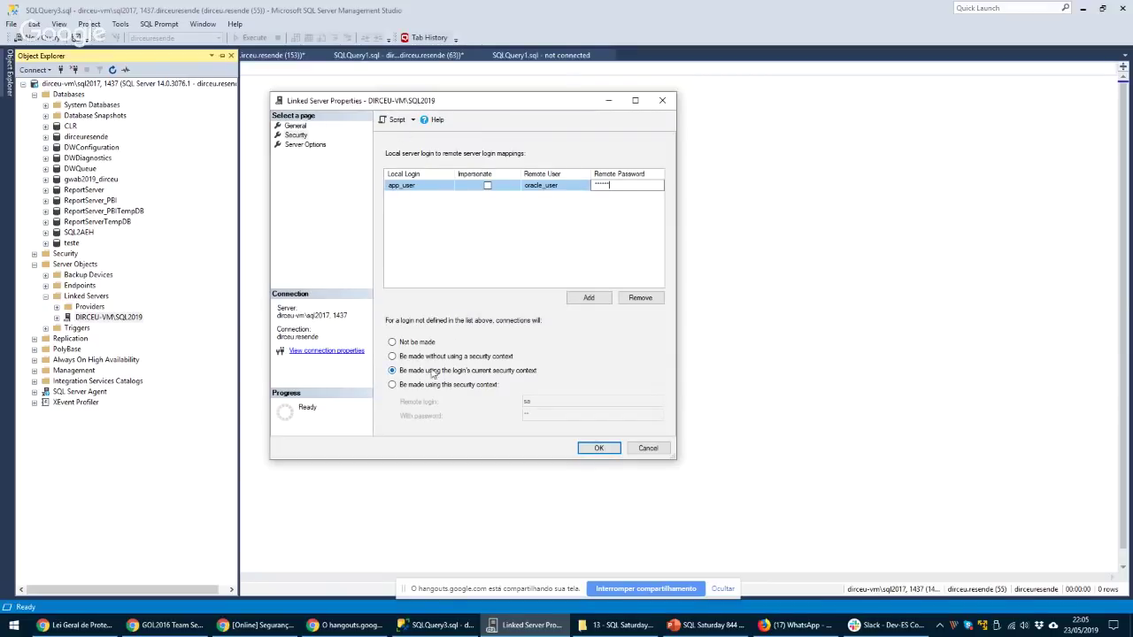
Make unlisted logins connect through the remote login sa and its password
left_click(415, 386)
left_click(543, 403)
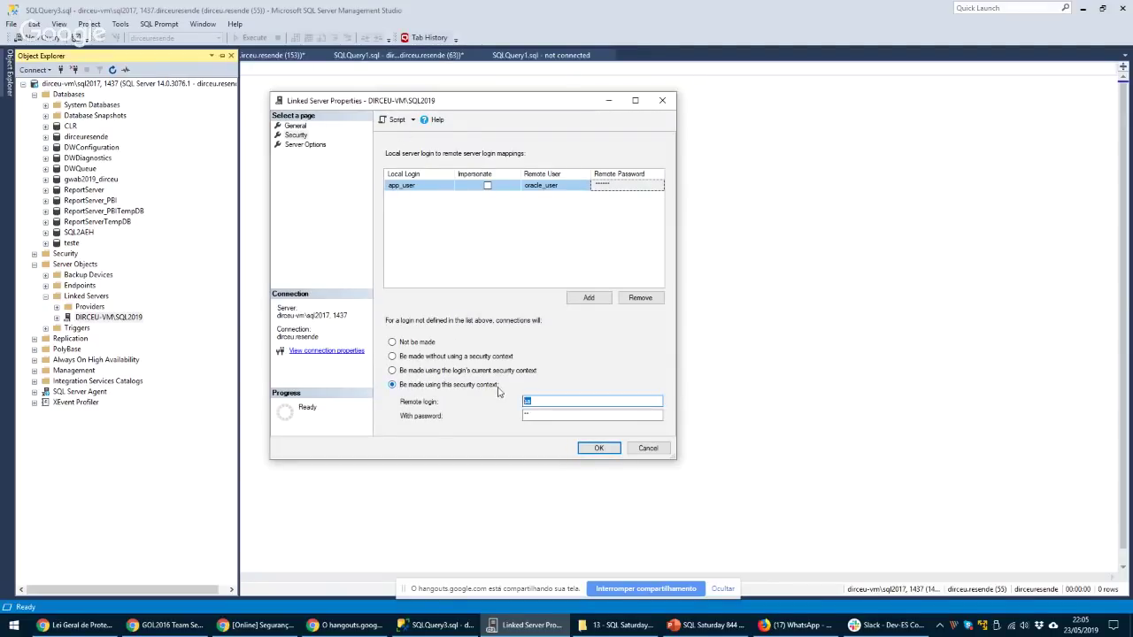
left_click(522, 414)
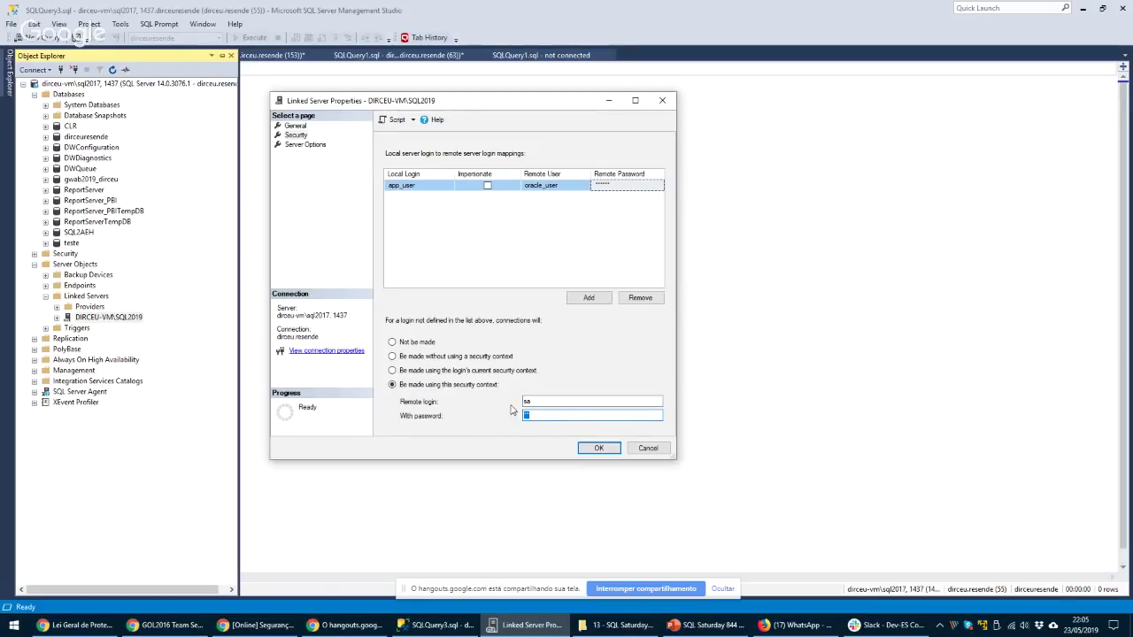
key("shift+Tab")
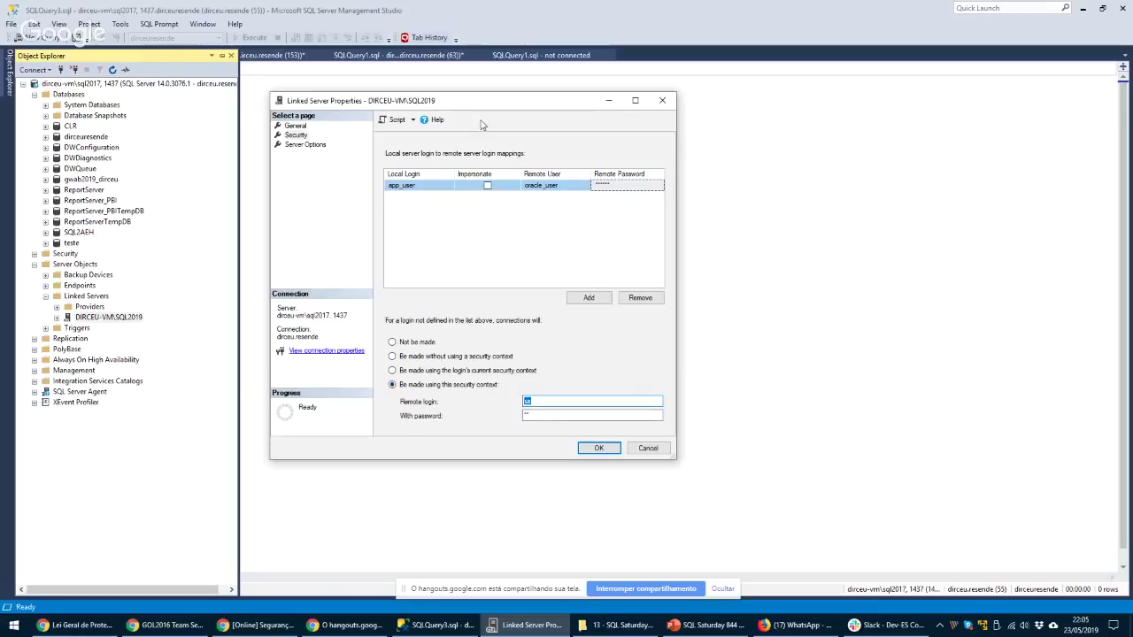
left_click_drag(458, 104, 487, 110)
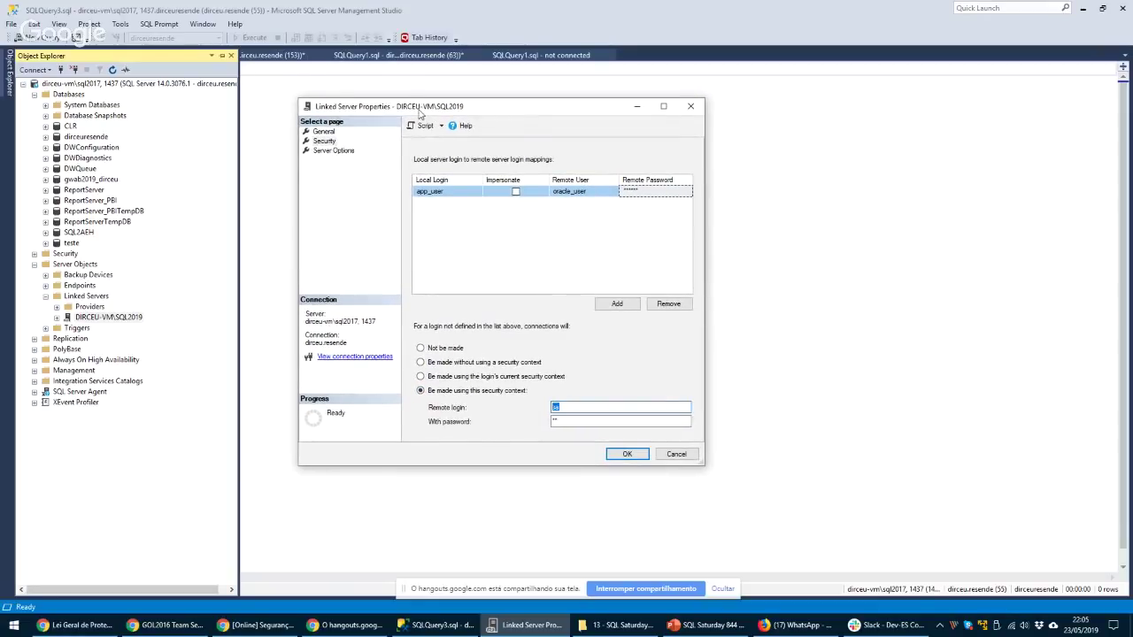
left_click_drag(418, 107, 432, 104)
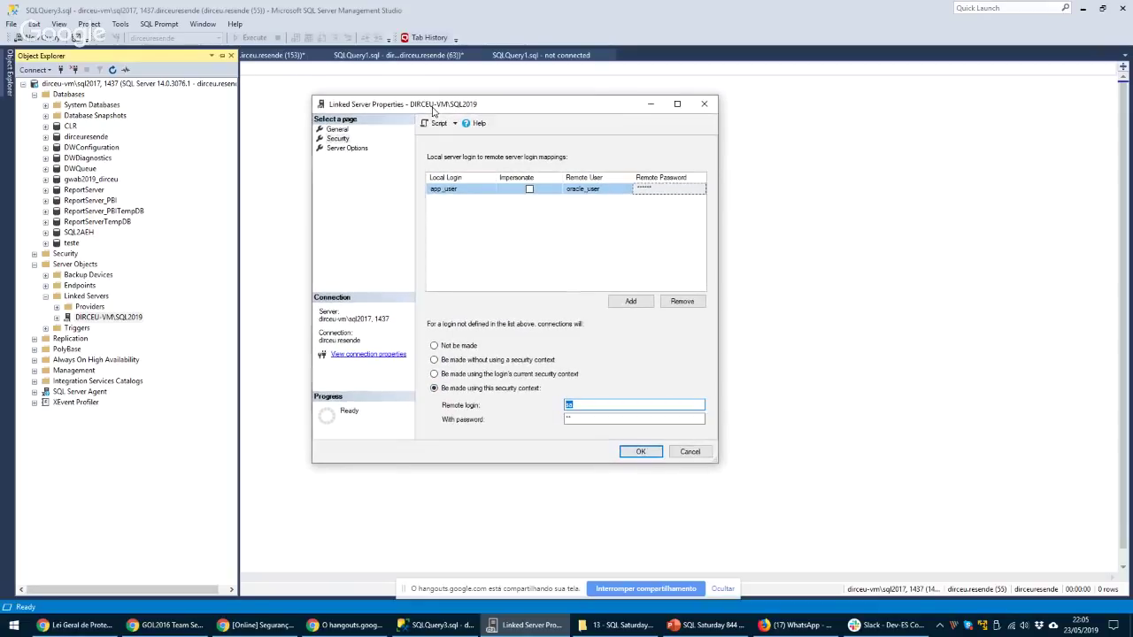
double_click(584, 405)
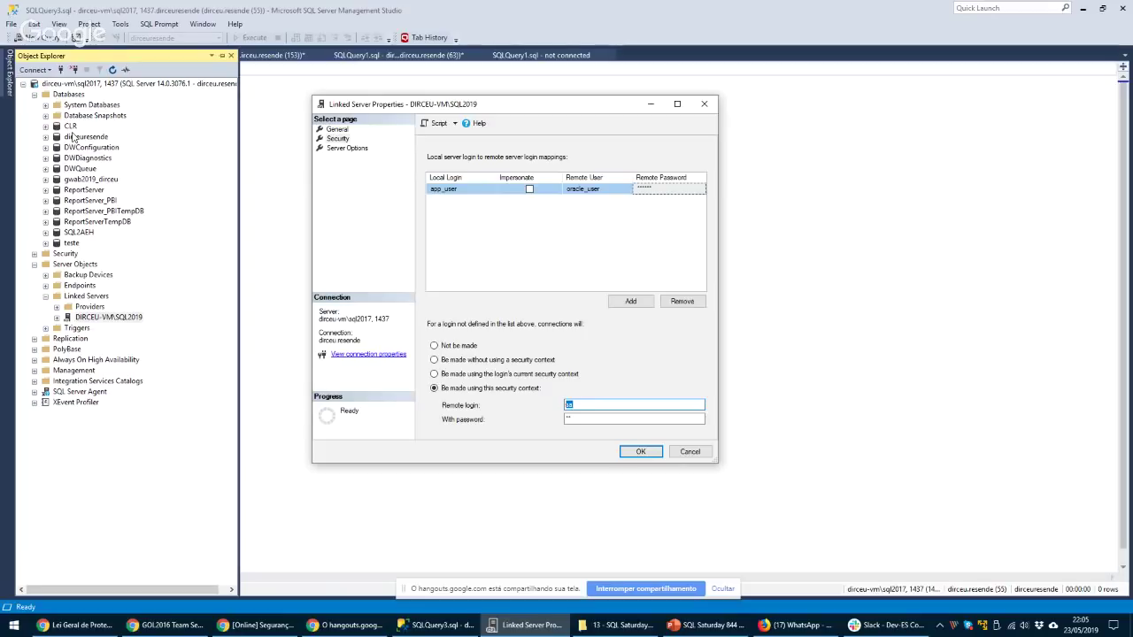
left_click_drag(471, 105, 495, 104)
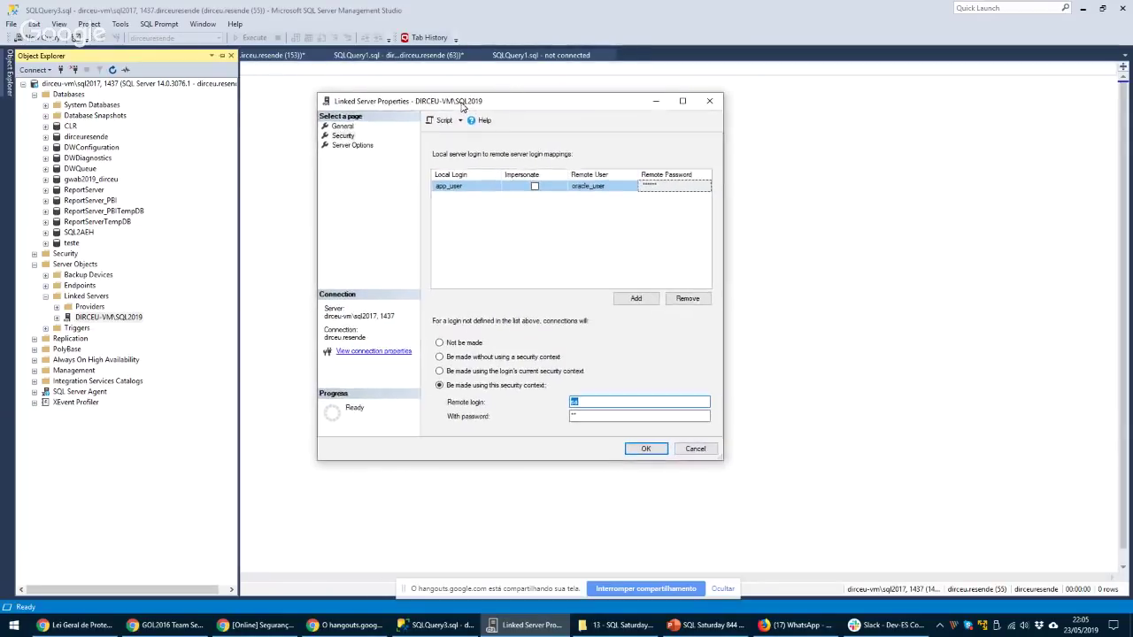
Confirm the linked server properties with OK and start the PowerPoint slideshow in Presenter View
left_click(689, 449)
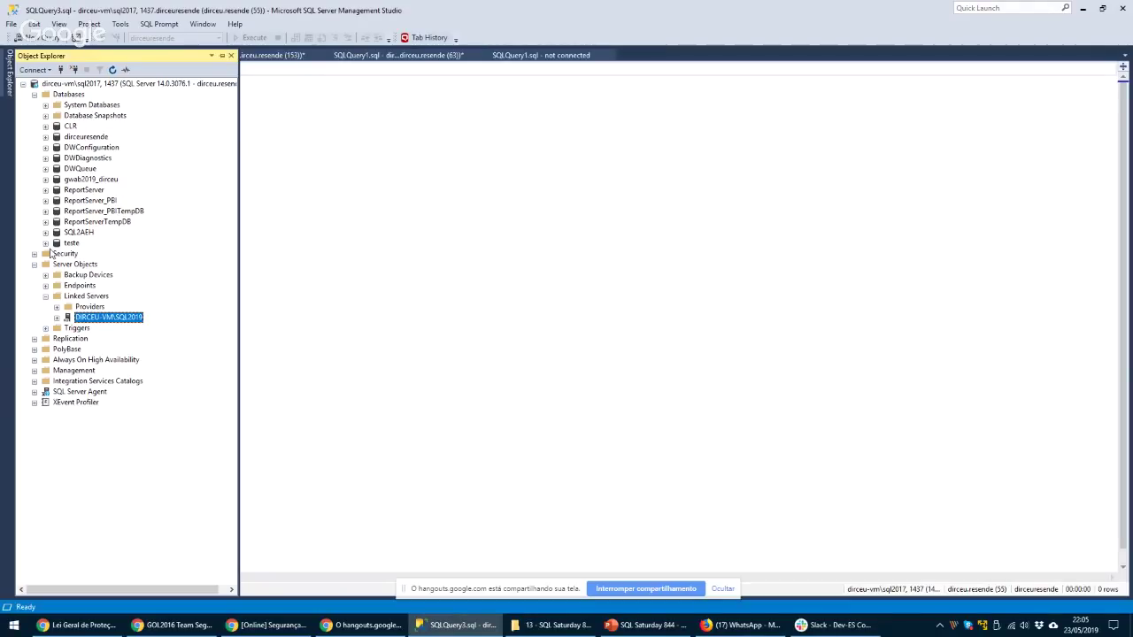
left_click(644, 623)
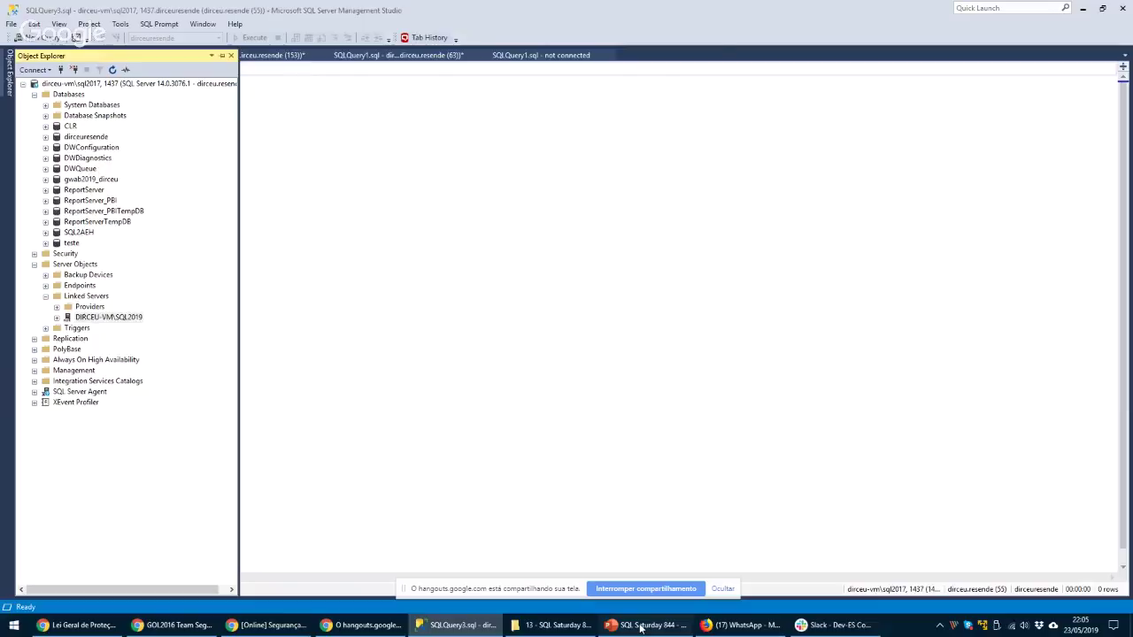
key("F5")
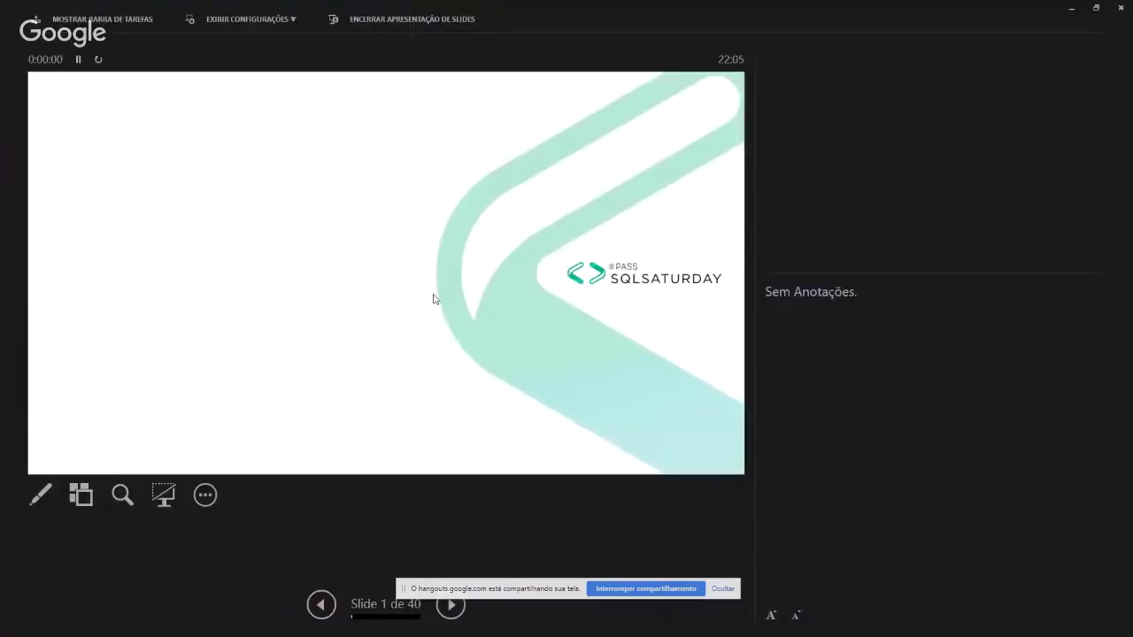
Go to slide 16, Surface Area Configuration, and show it full screen via Duplicar Apresentação de Slides
key("Right")
key("Right")
key("Right")
key("Right")
key("Right")
key("Right")
key("Right")
key("Right")
key("Right")
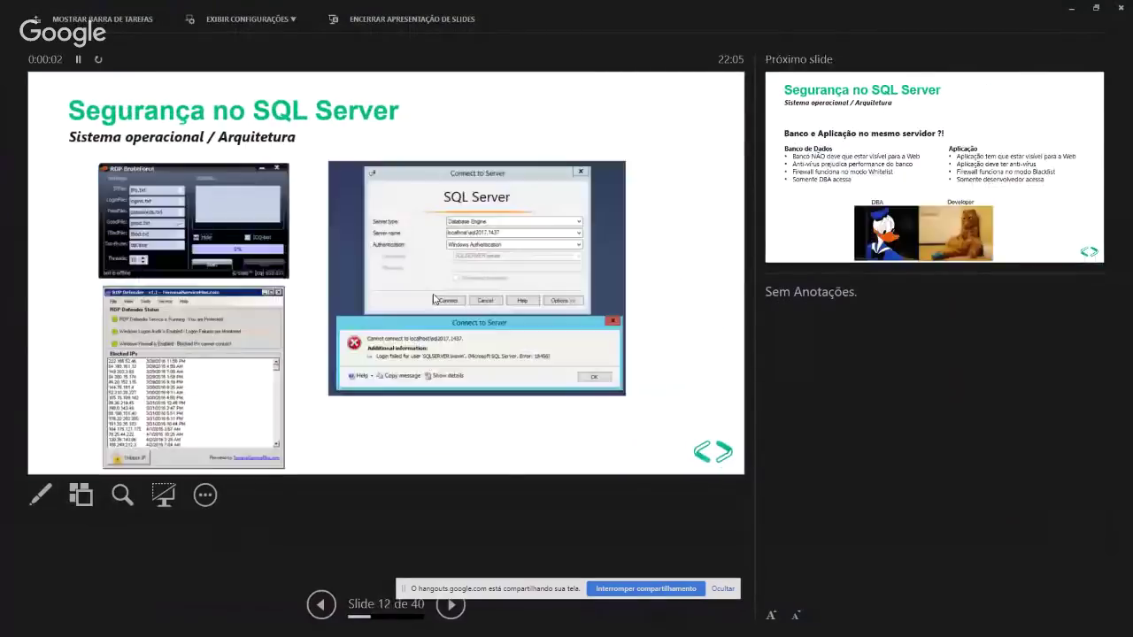
key("Right")
key("Right")
key("Right")
key("Right")
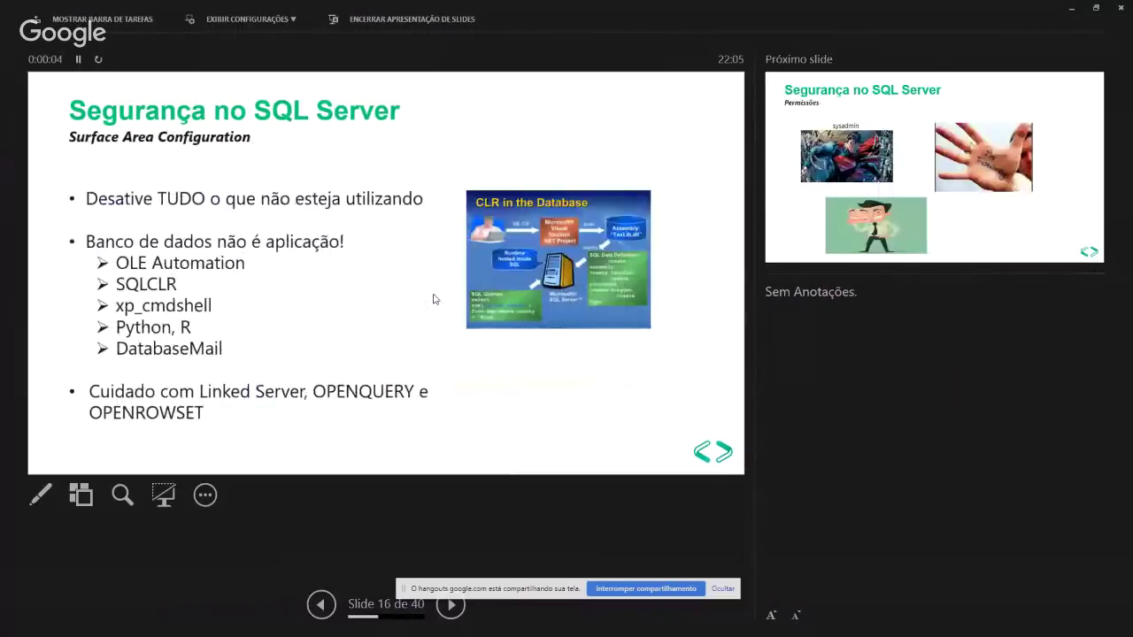
key("Left")
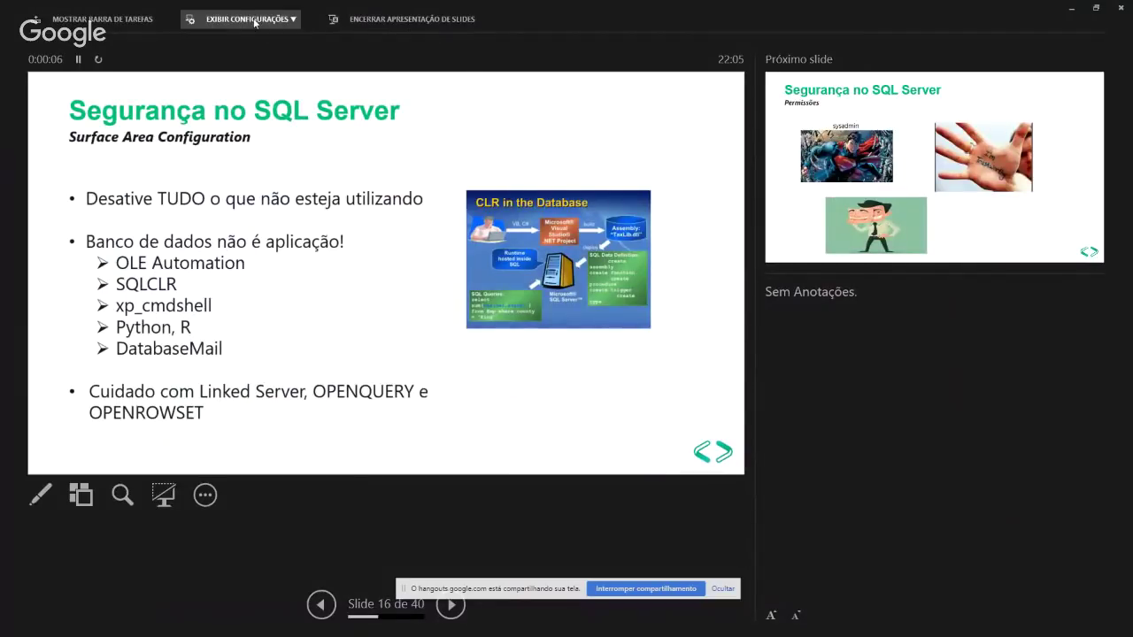
left_click(243, 18)
left_click(237, 67)
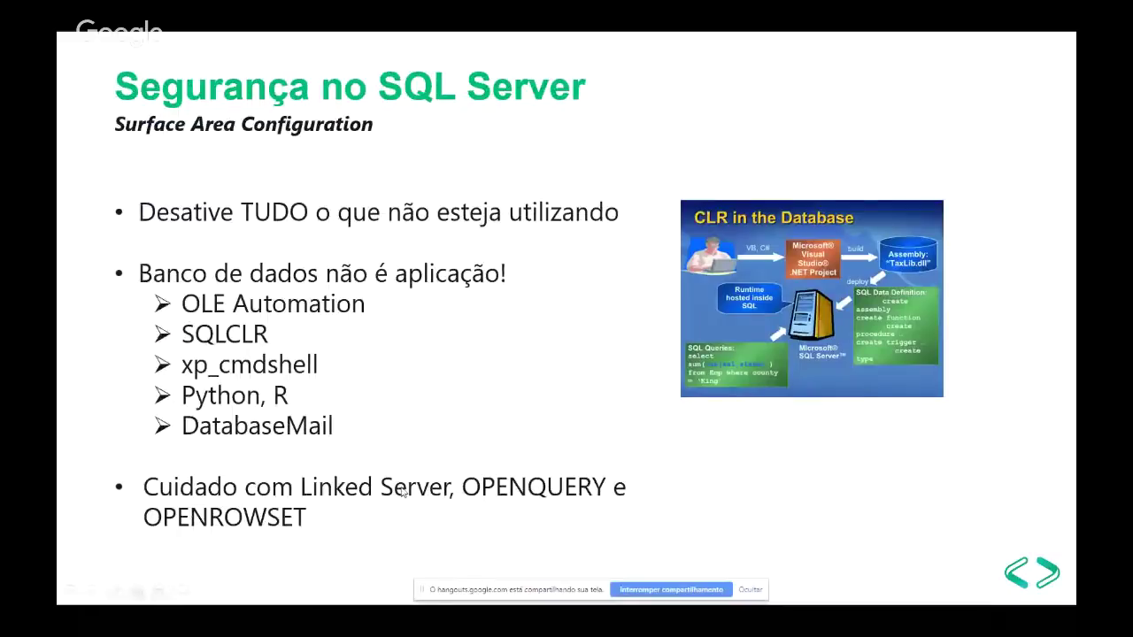